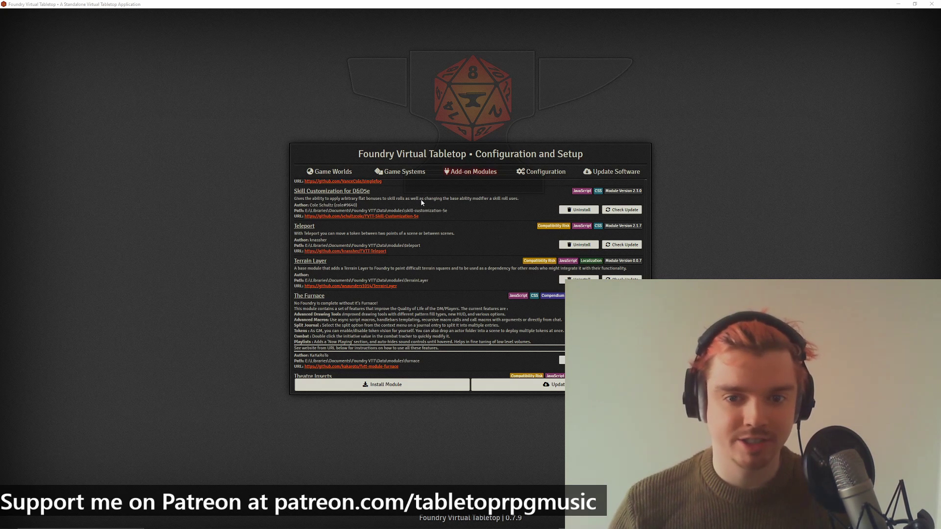
# Filter the module packages by 'tabletop' and install Tabletop RPG Music.
pyautogui.click(390, 386)
pyautogui.click(520, 176)
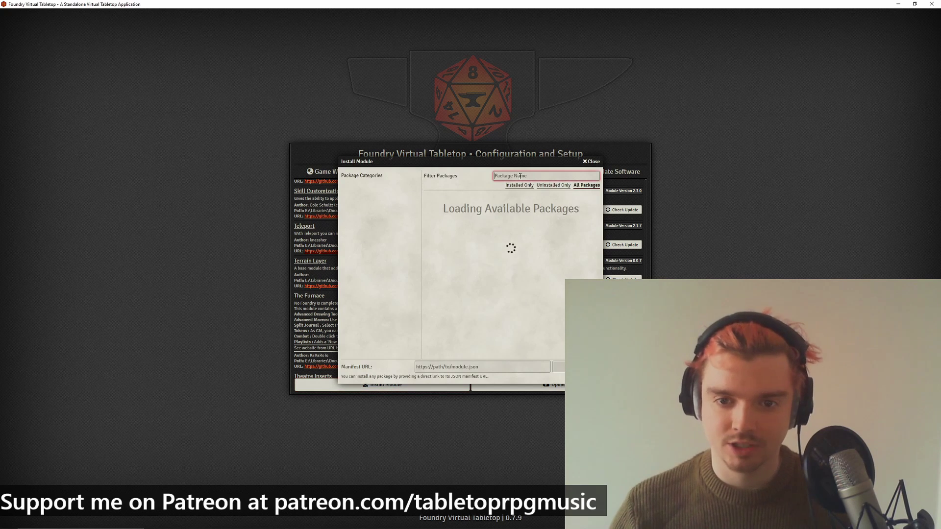
pyautogui.write('tabv')
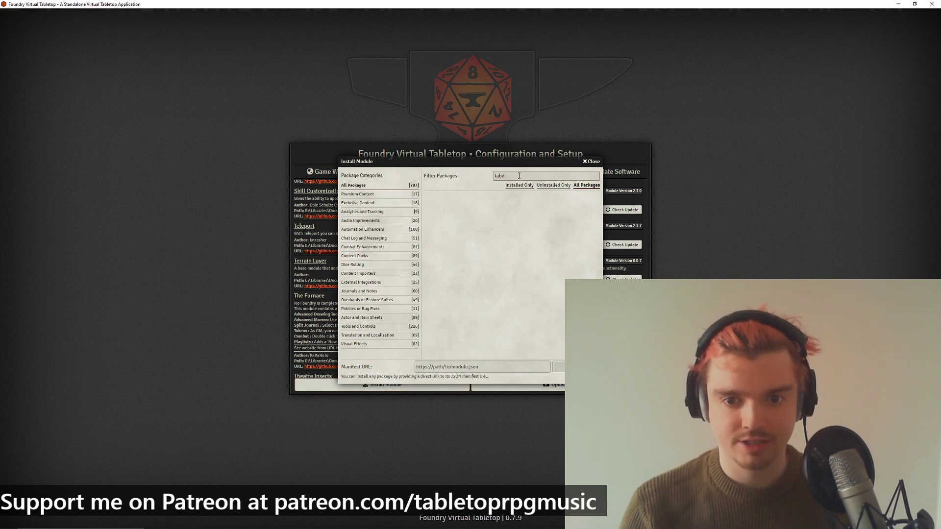
pyautogui.click(519, 176)
pyautogui.press('BackSpace')
pyautogui.write('le')
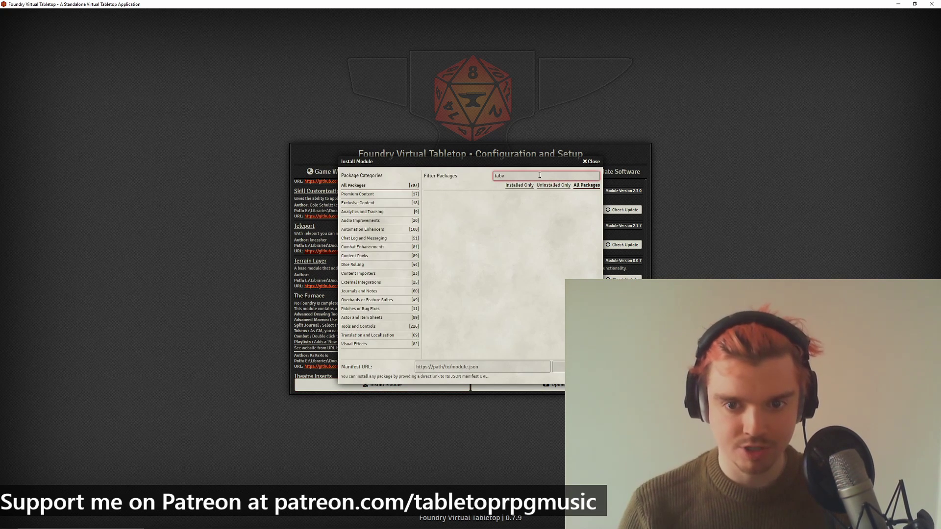
pyautogui.write('top')
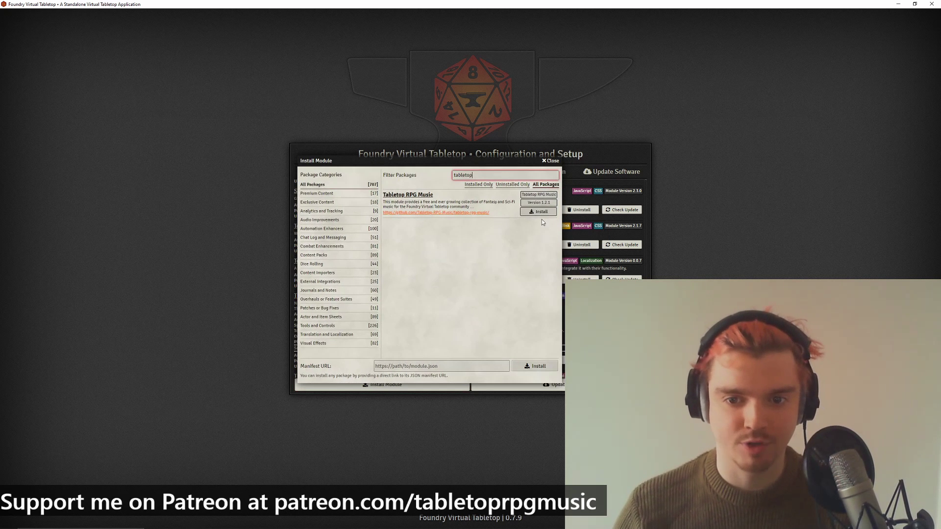
pyautogui.click(537, 212)
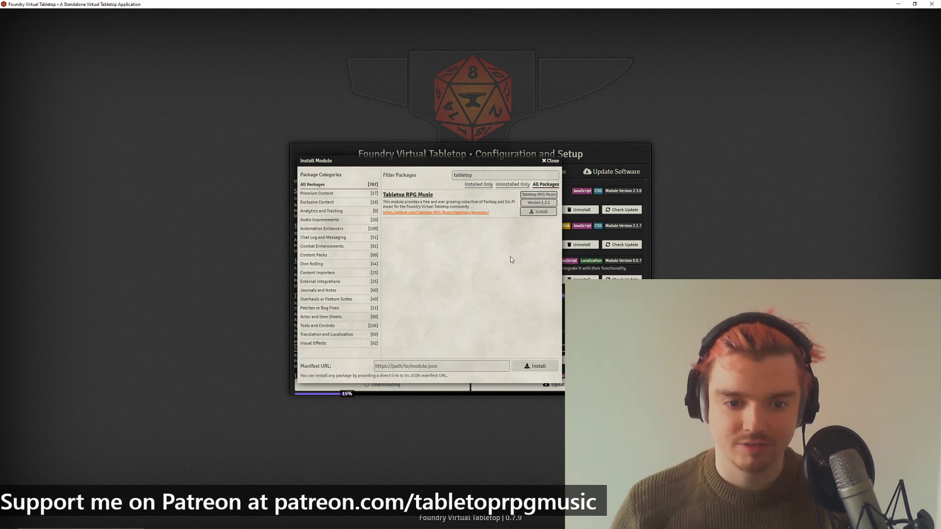
# Let the Tabletop RPG Music download finish, then close the package browser.
pyautogui.moveTo(439, 159); pyautogui.dragTo(160, 243)
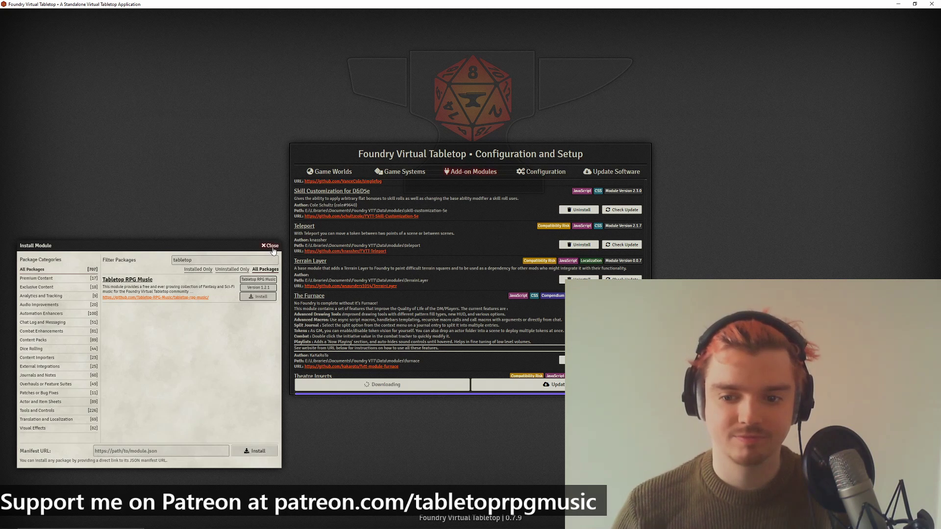
pyautogui.moveTo(199, 246); pyautogui.dragTo(217, 251)
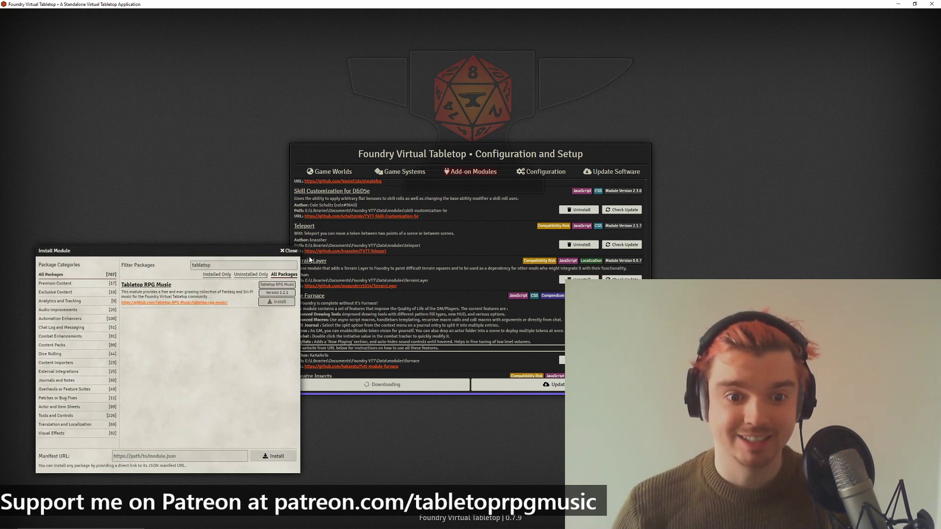
pyautogui.moveTo(244, 250); pyautogui.dragTo(223, 246)
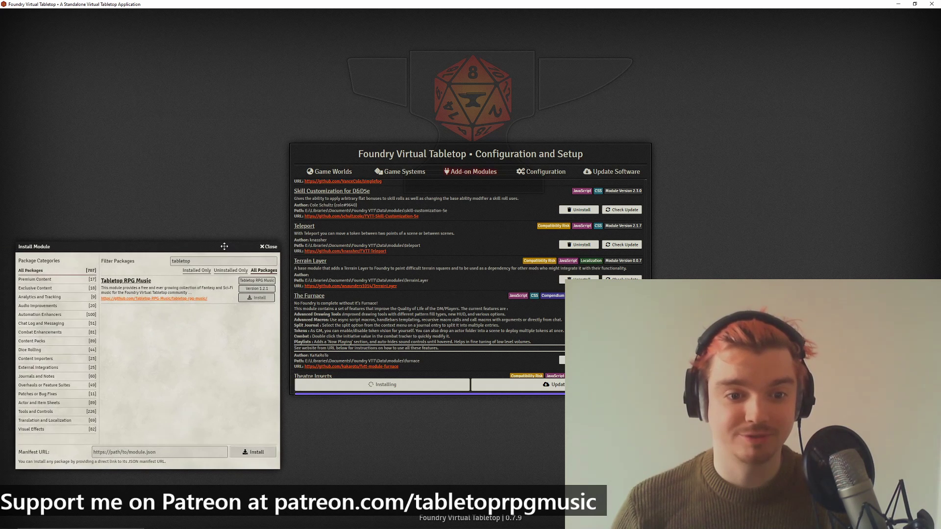
pyautogui.click(269, 247)
# Create a DnD5e - Fifth Edition world titled 'Test world ttrpg music' with data path 'ttrpg'.
pyautogui.click(333, 171)
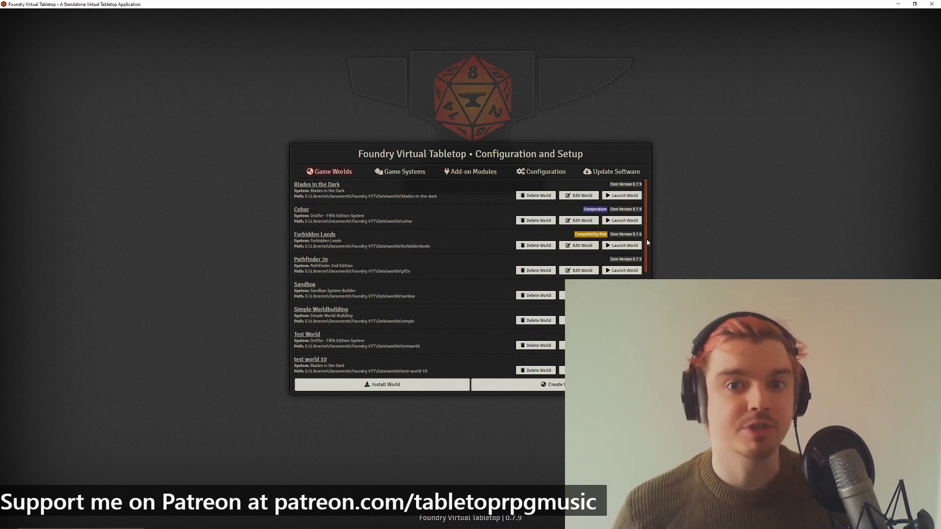
pyautogui.scroll(-5, 539, 274)
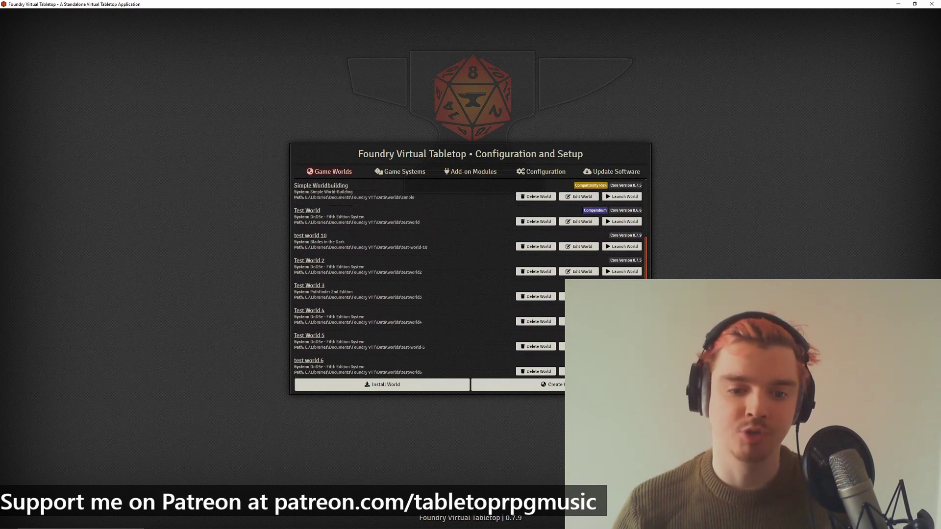
pyautogui.click(553, 386)
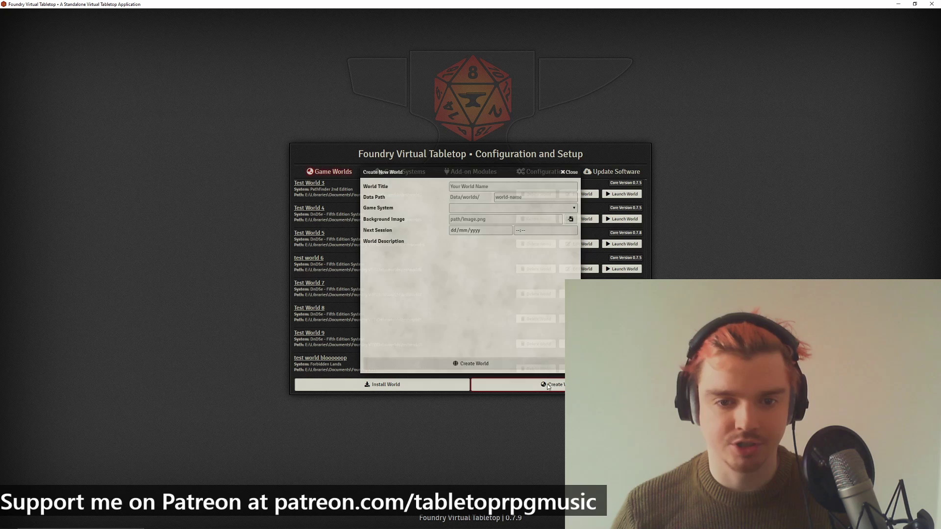
pyautogui.click(498, 186)
pyautogui.write('Test world ttrpg music')
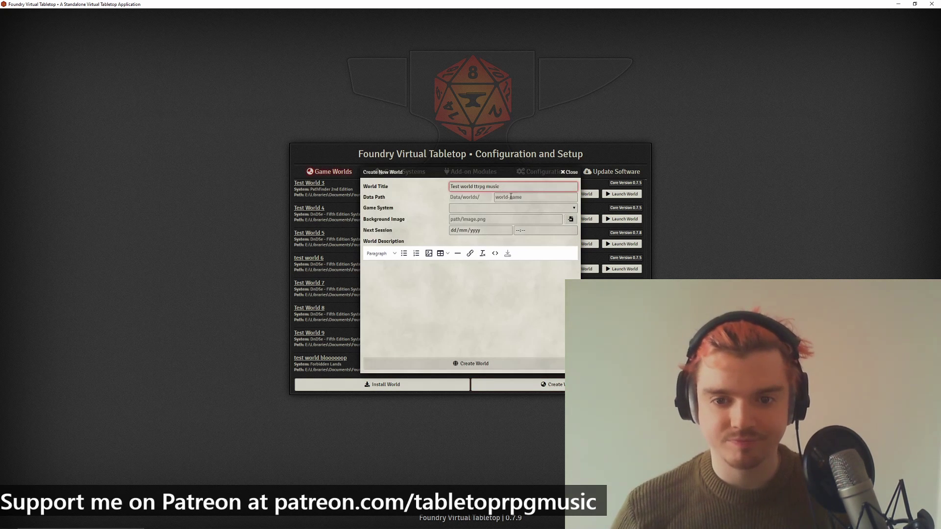
pyautogui.click(510, 197)
pyautogui.write('ttrpg')
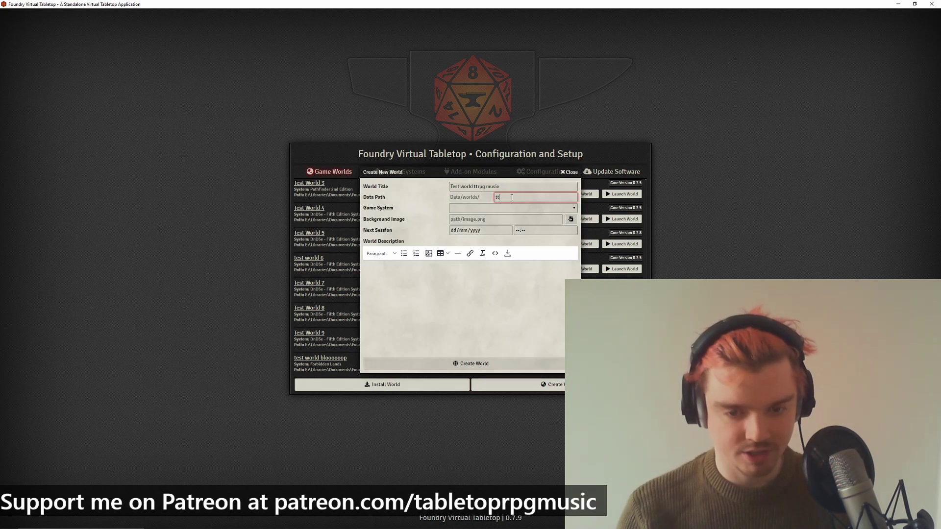
pyautogui.click(544, 208)
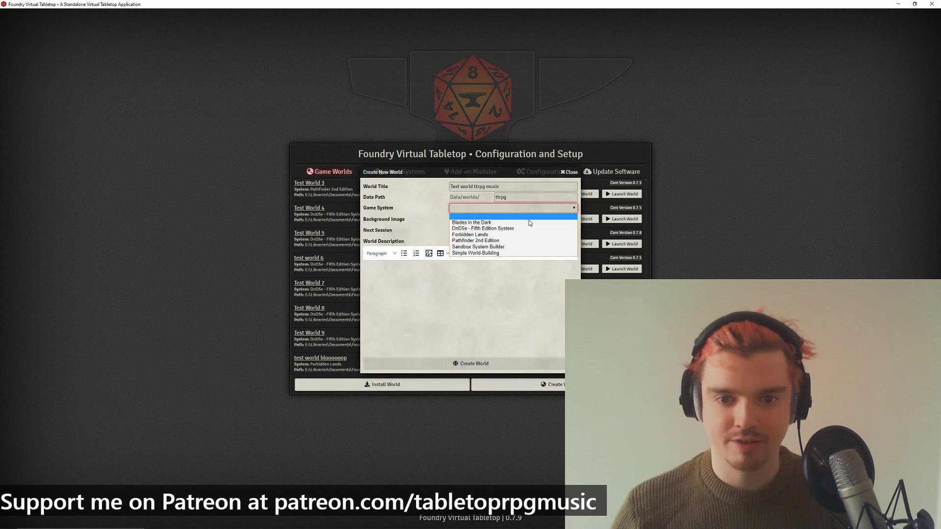
pyautogui.click(484, 229)
pyautogui.click(476, 297)
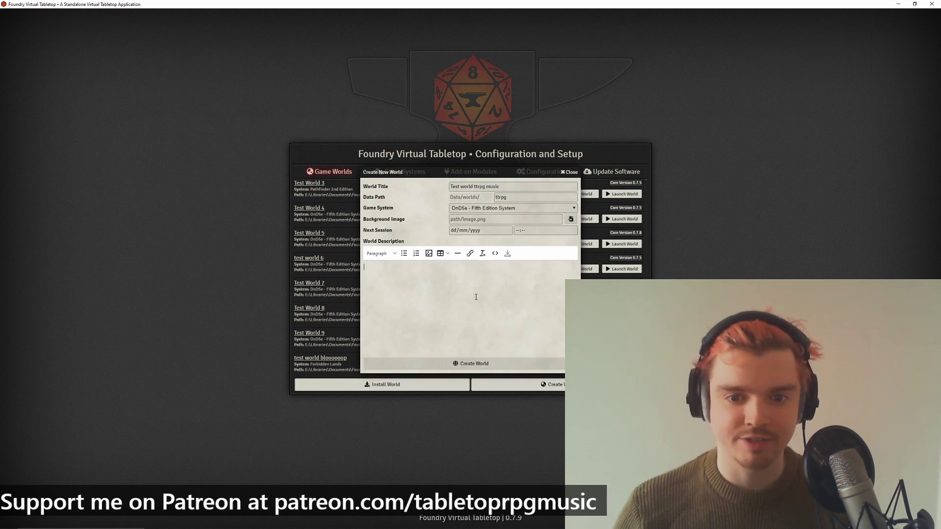
pyautogui.click(479, 362)
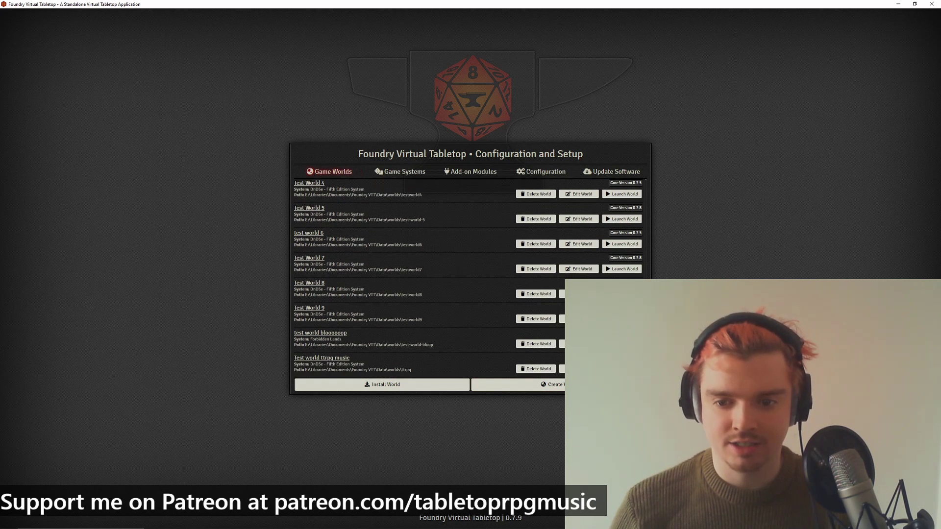
# Launch the Test world ttrpg music world and join it as Gamemaster.
pyautogui.click(622, 368)
pyautogui.click(402, 210)
pyautogui.click(395, 222)
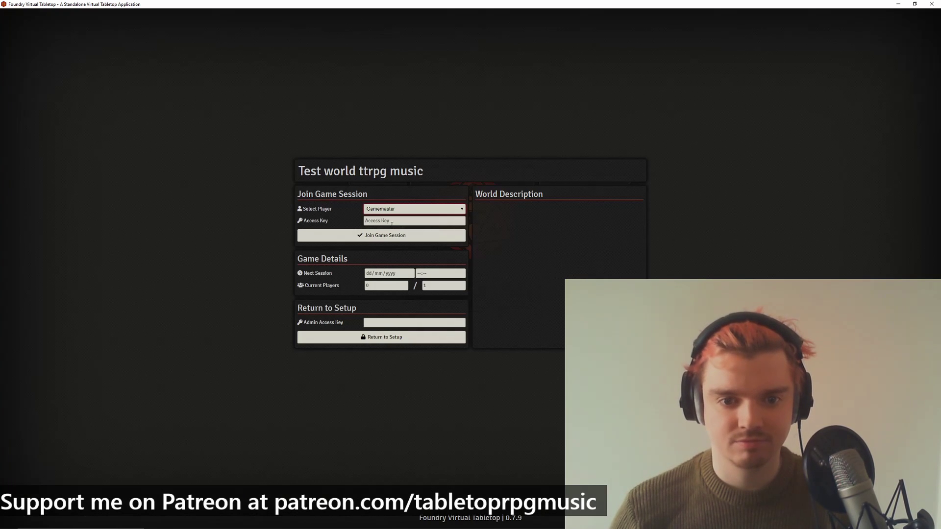
pyautogui.click(417, 235)
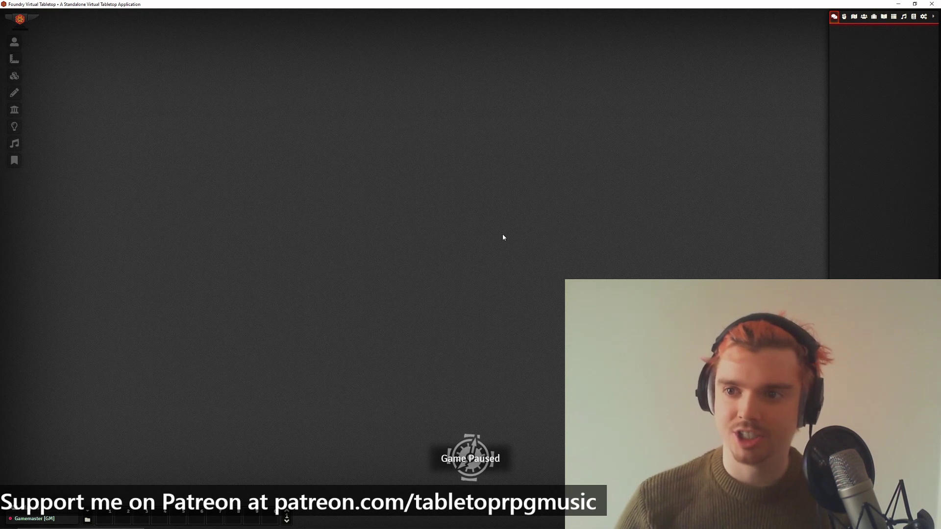
# Tick Tabletop RPG Music in Module Management and save the module settings.
pyautogui.click(924, 16)
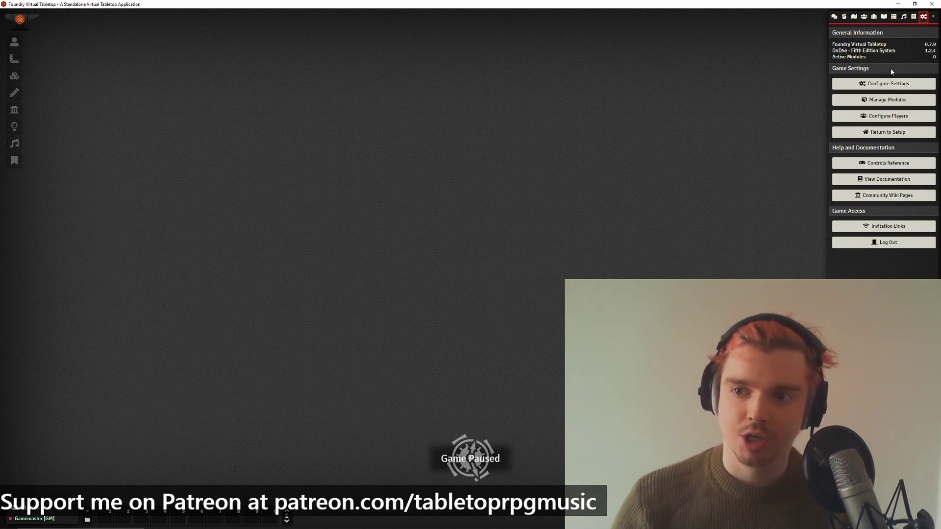
pyautogui.click(888, 100)
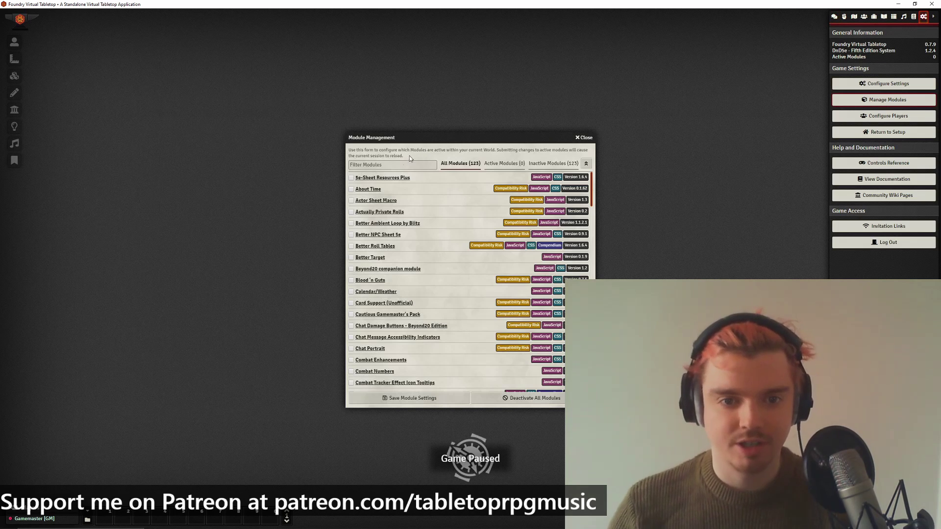
pyautogui.click(399, 165)
pyautogui.write('tabletop')
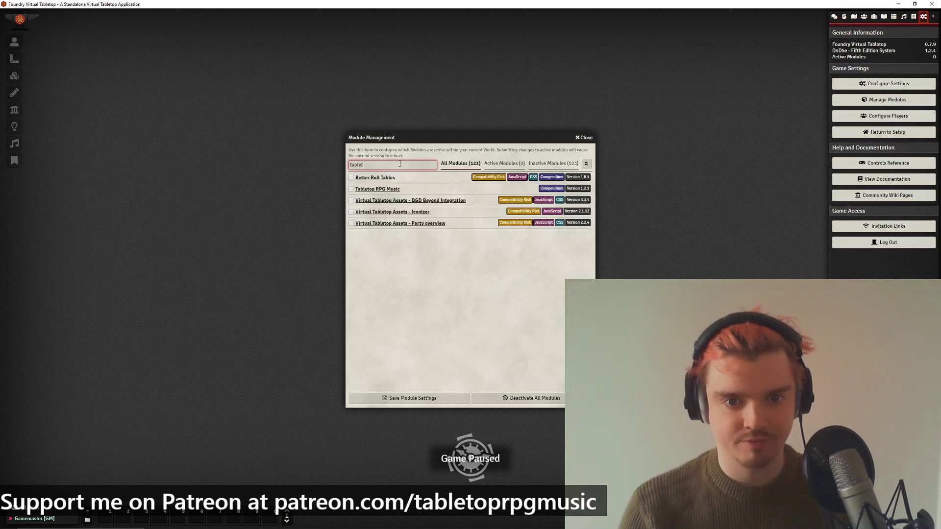
pyautogui.click(350, 177)
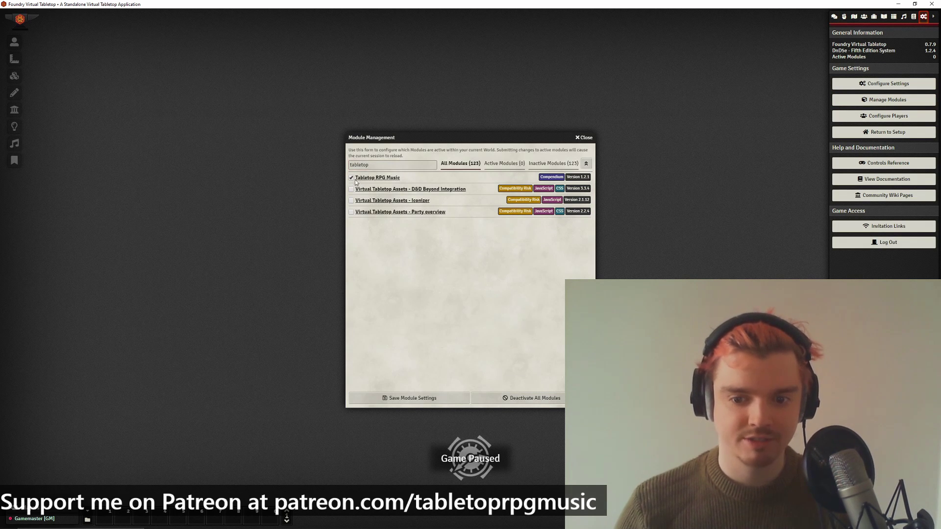
pyautogui.click(405, 398)
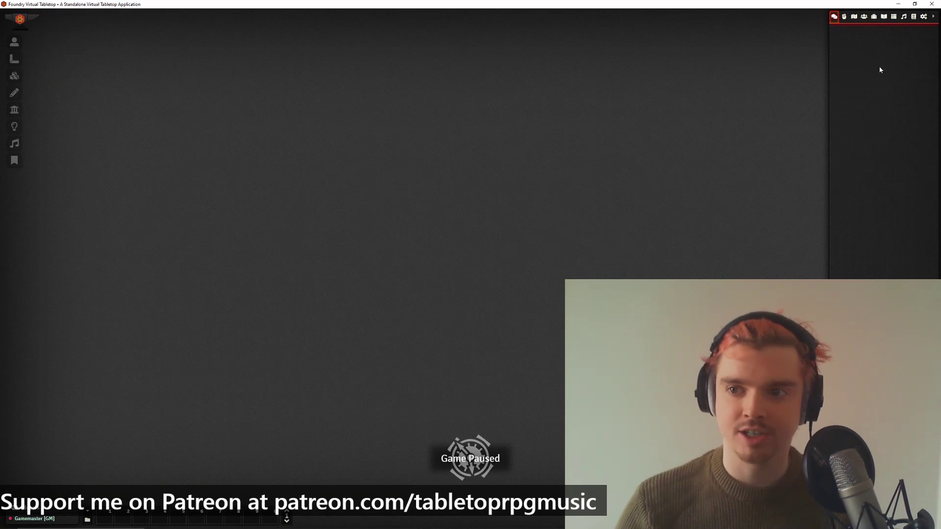
# Open the Tabletop RPG Music compendium beside the world's empty Playlists sidebar.
pyautogui.click(914, 17)
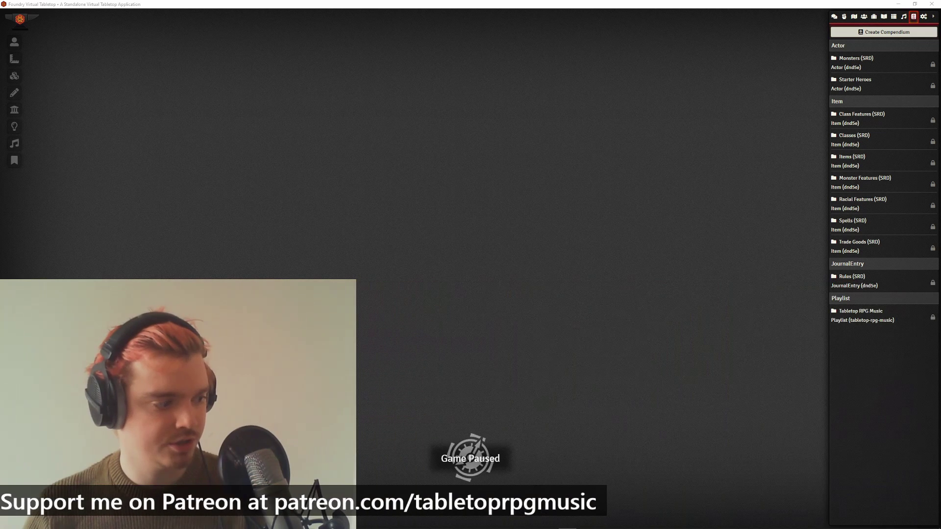
pyautogui.click(859, 313)
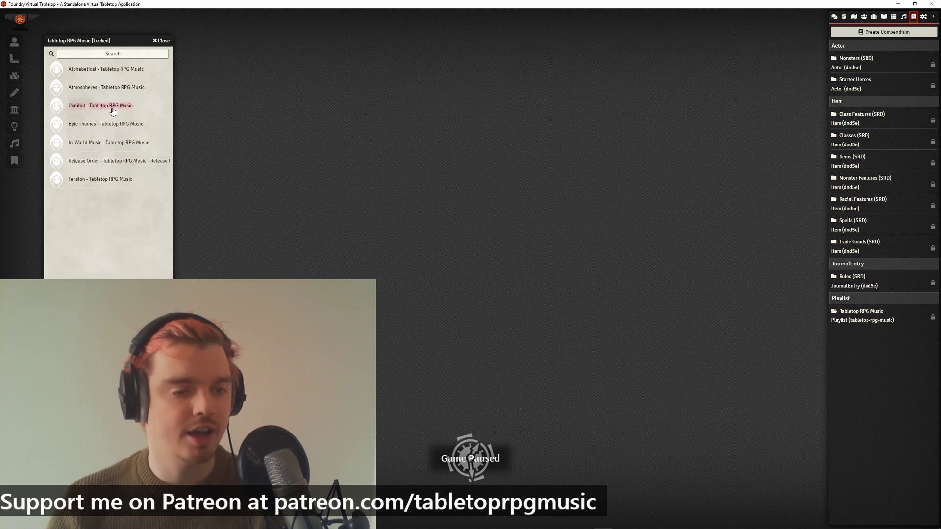
pyautogui.click(904, 16)
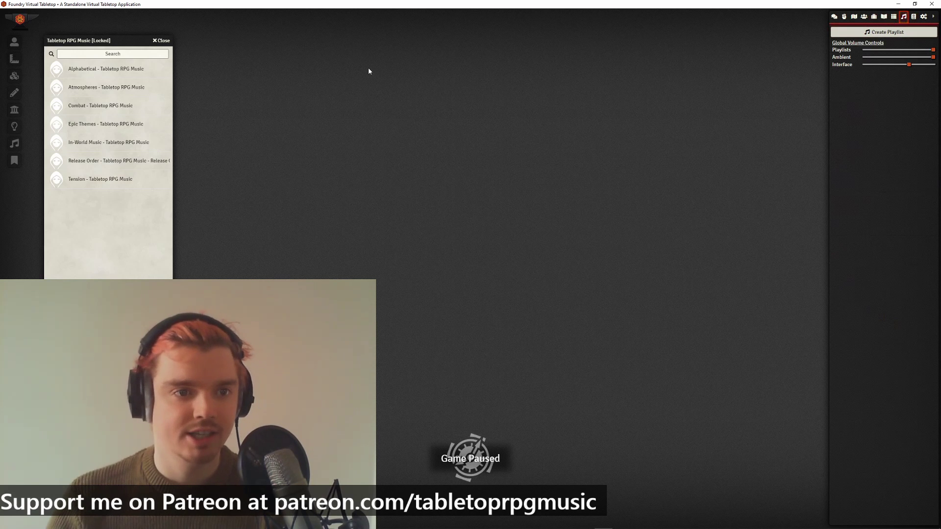
# Drag the Combat, Tension and Atmospheres playlists from the compendium into the world's Playlists.
pyautogui.moveTo(124, 40); pyautogui.dragTo(181, 20)
pyautogui.moveTo(161, 86); pyautogui.dragTo(873, 99)
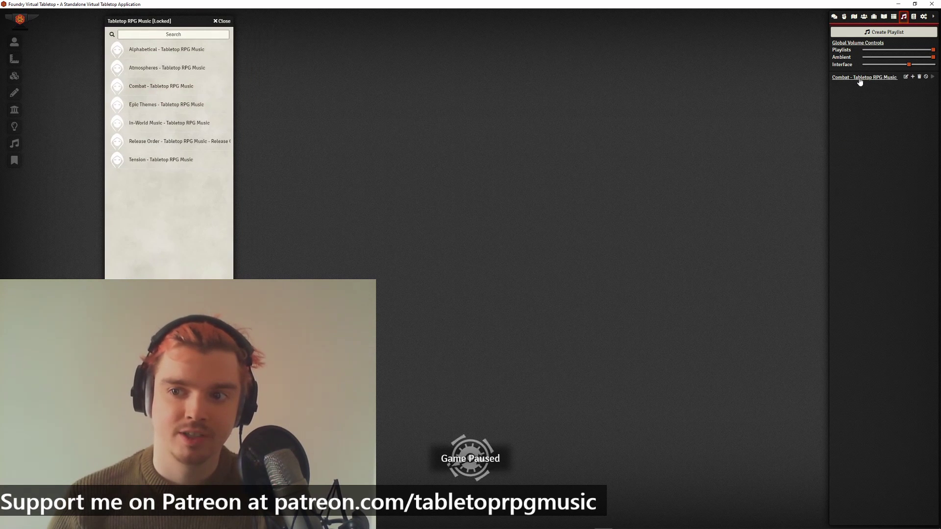
pyautogui.click(859, 79)
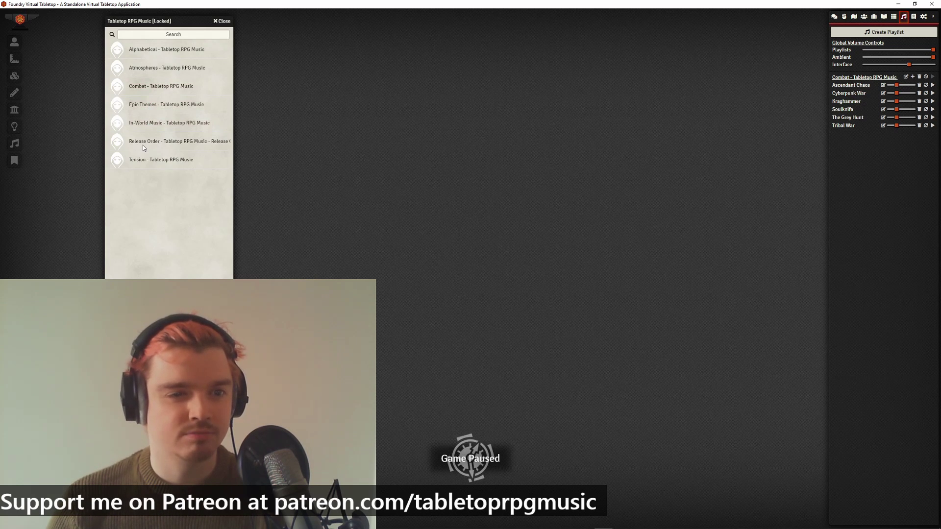
pyautogui.moveTo(146, 159); pyautogui.dragTo(872, 161)
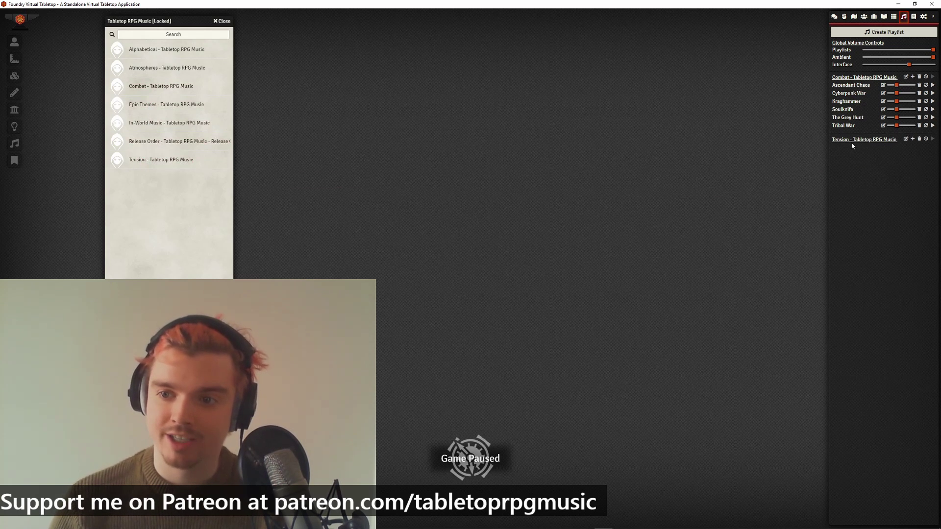
pyautogui.click(863, 140)
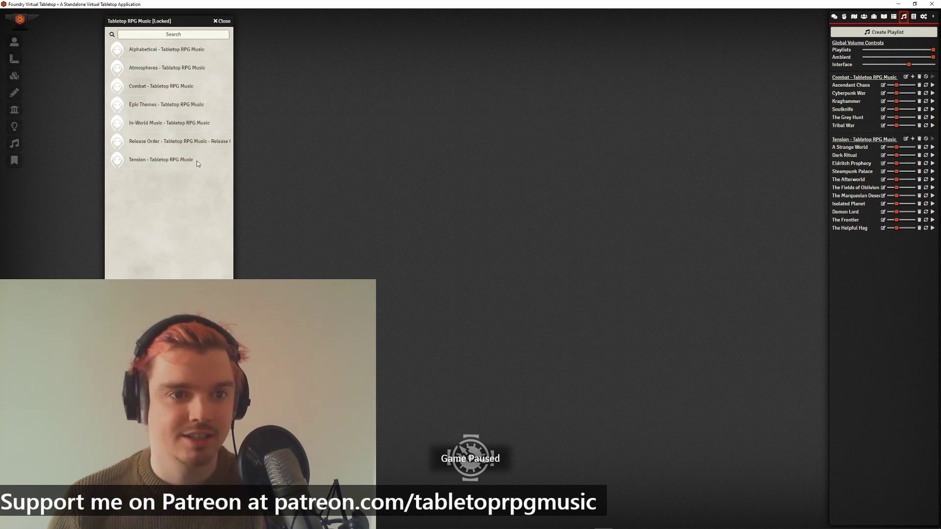
pyautogui.moveTo(147, 67); pyautogui.dragTo(859, 253)
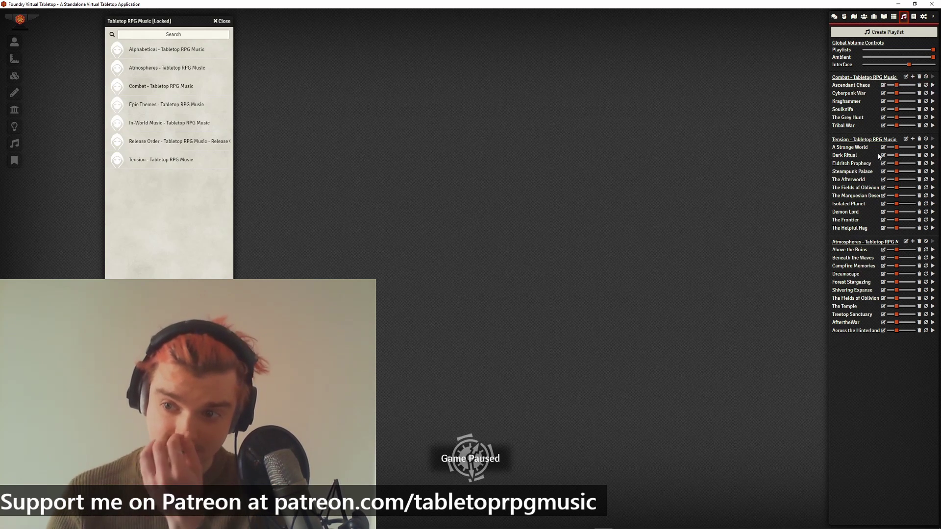
# Test-play Ascendant Chaos, then raise Kraghammer's volume slider.
pyautogui.click(933, 86)
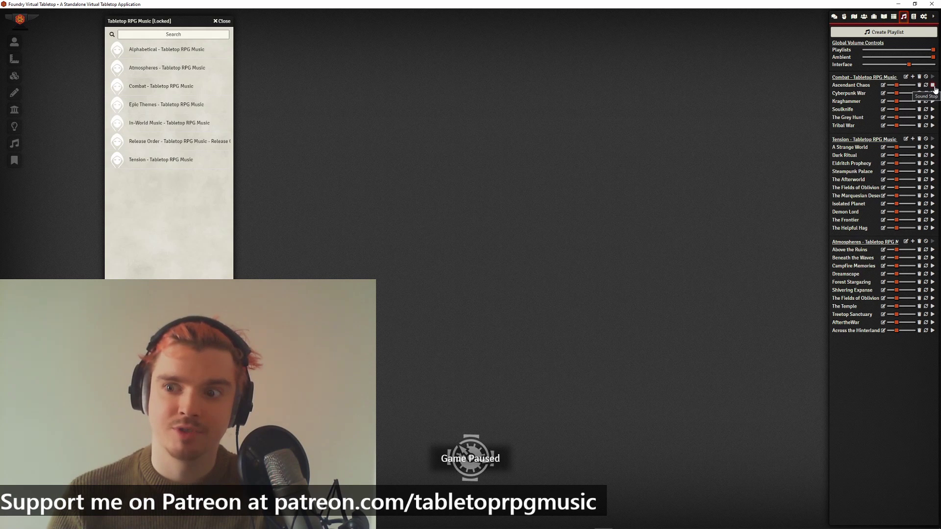
pyautogui.click(934, 85)
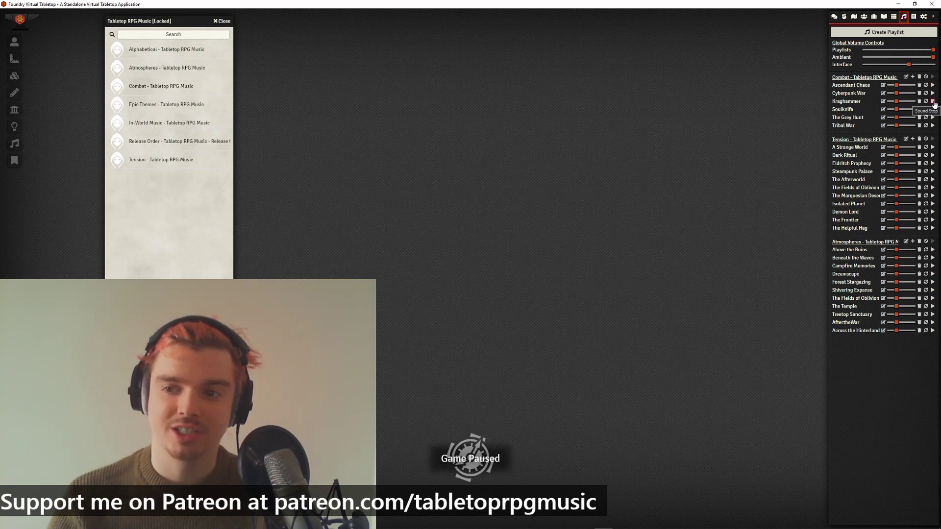
pyautogui.moveTo(896, 101)
pyautogui.mouseDown()
pyautogui.moveTo(916, 101)
pyautogui.moveTo(899, 102)
pyautogui.mouseUp()
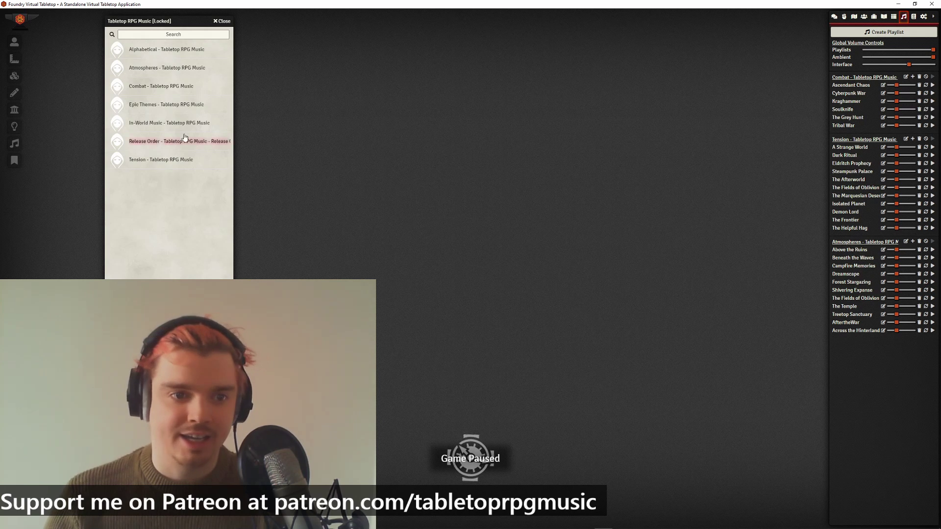
pyautogui.moveTo(176, 21); pyautogui.dragTo(186, 28)
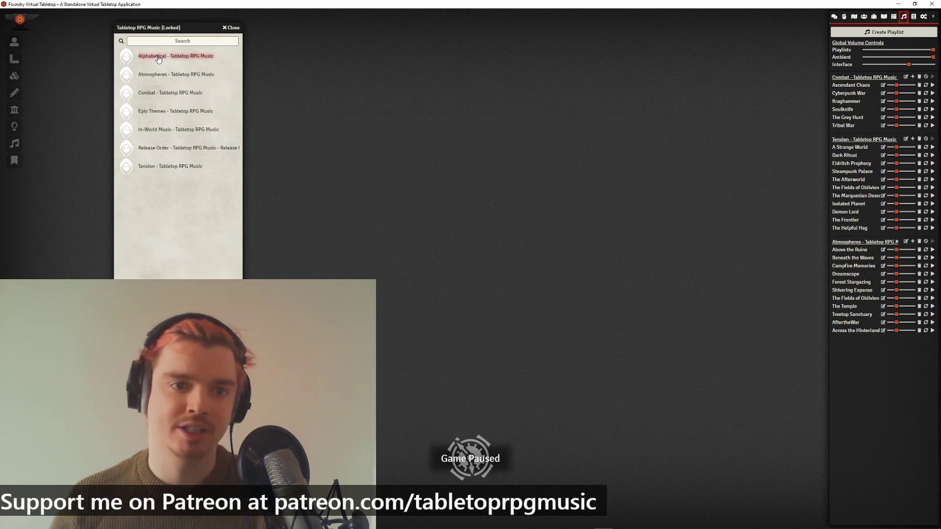
# Import In-World Music, play and stop Tavern Music, then close the compendium window.
pyautogui.moveTo(211, 28); pyautogui.dragTo(273, 52)
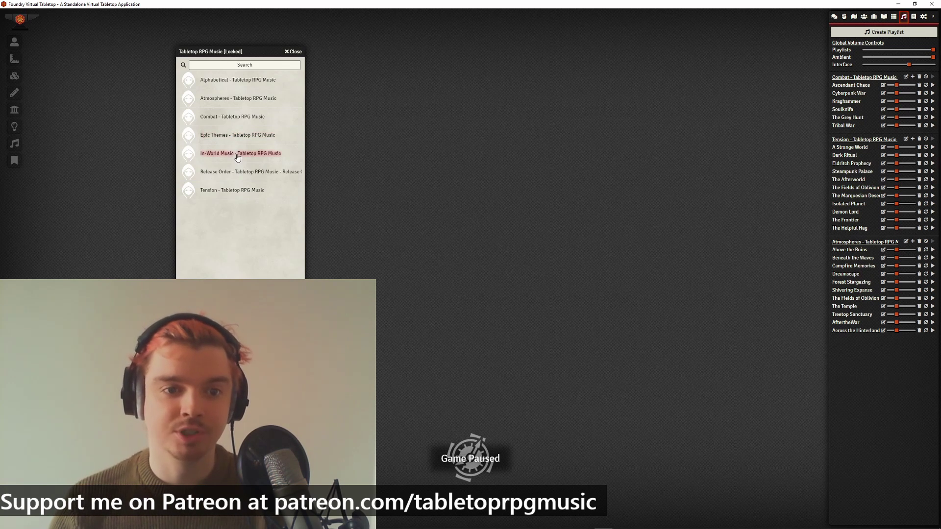
pyautogui.moveTo(237, 156); pyautogui.dragTo(873, 348)
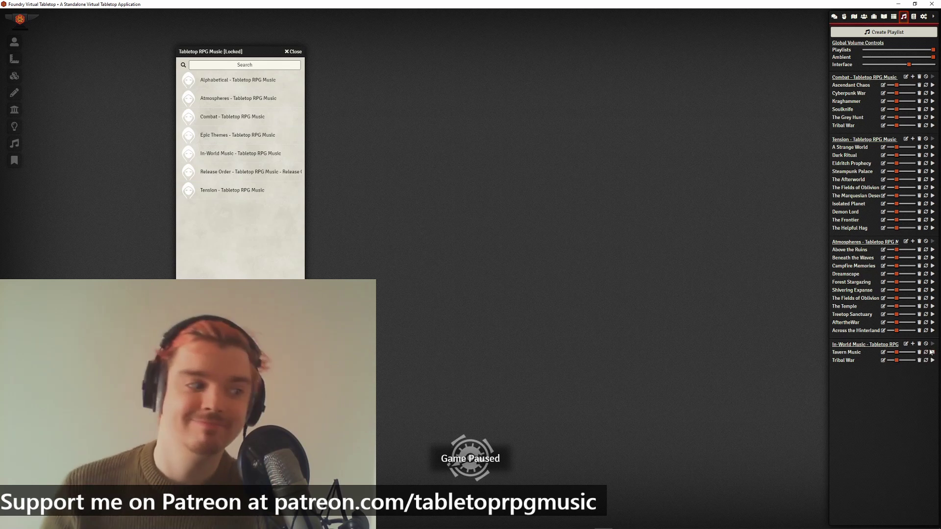
pyautogui.click(931, 352)
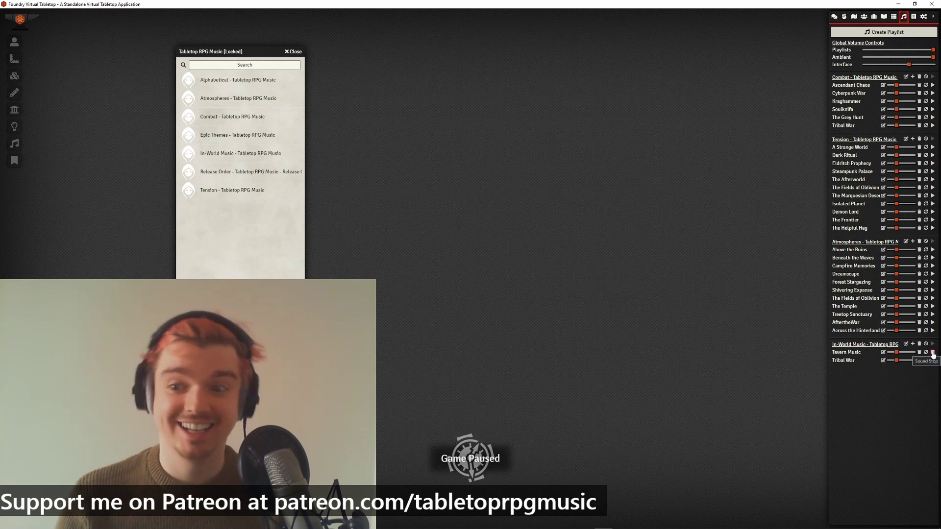
pyautogui.click(932, 352)
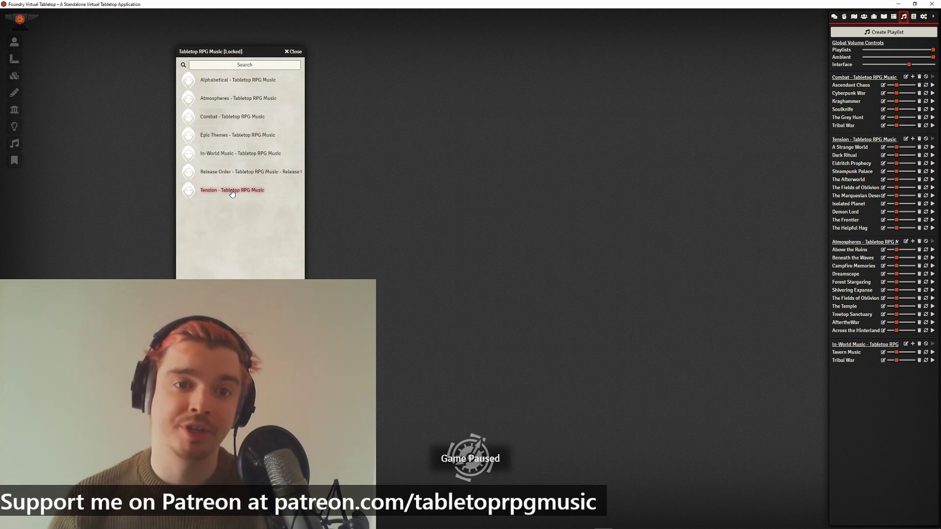
pyautogui.click(296, 52)
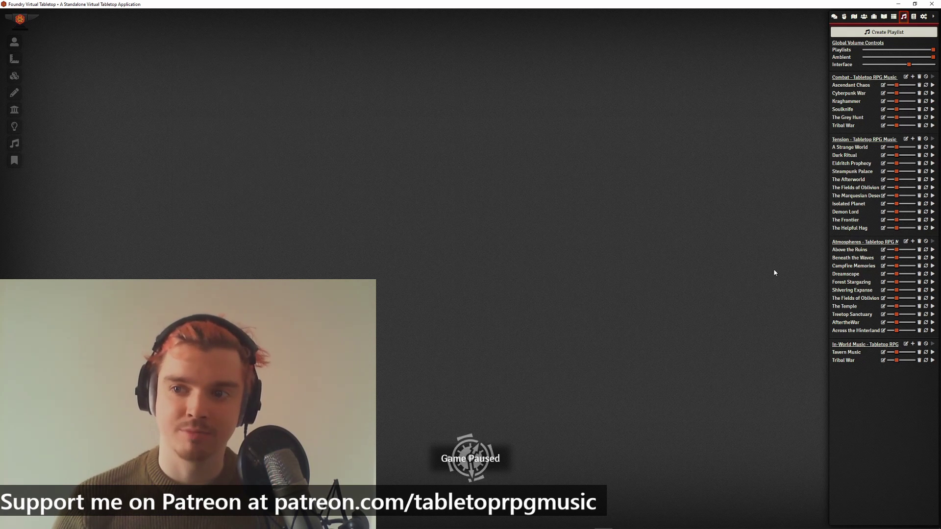
# Open the Tabletop RPG Music entry under Playlist in the Compendium Packs list again.
pyautogui.click(914, 16)
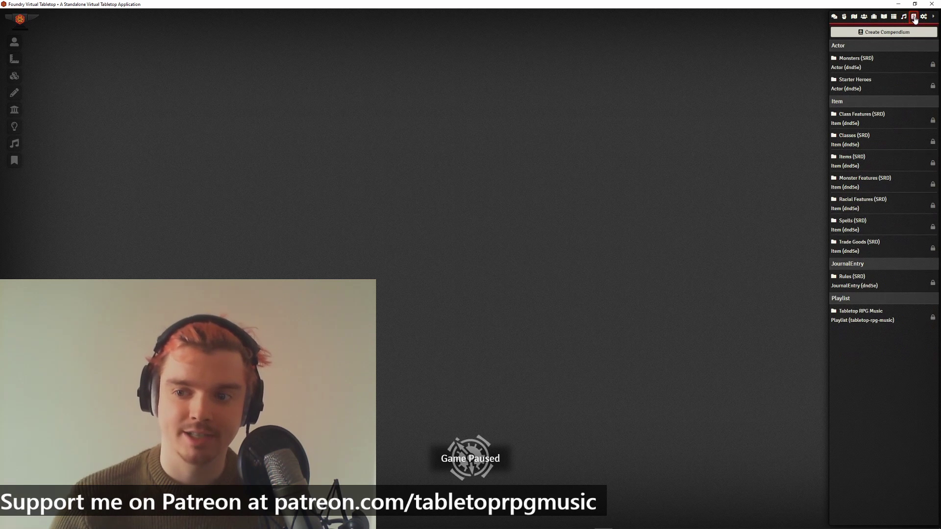
pyautogui.click(868, 312)
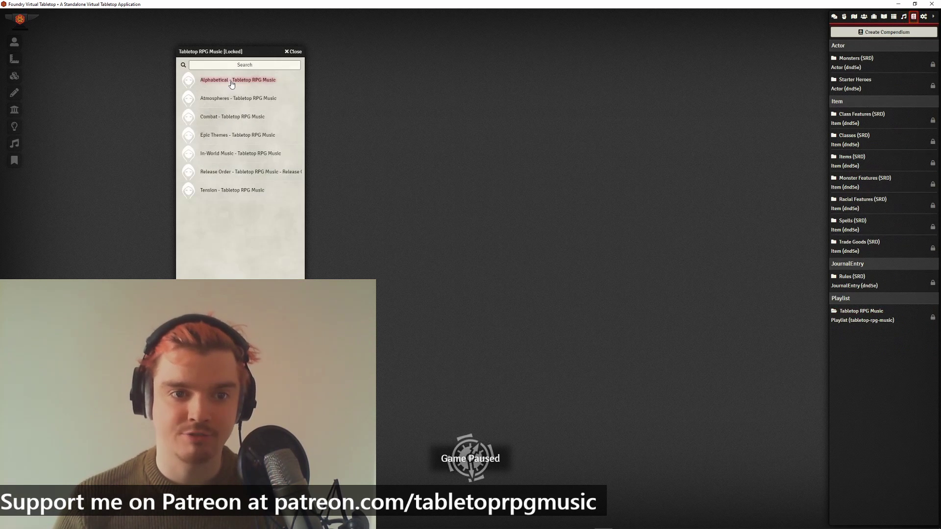